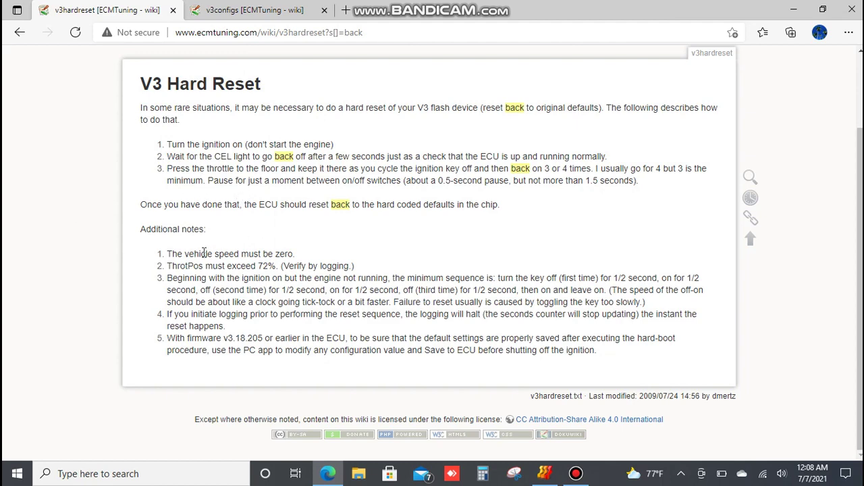
- Review the V3 Hard Reset instructions and highlight the 72% throttle position requirement in the additional notes
scroll(100, 317, up, 2)
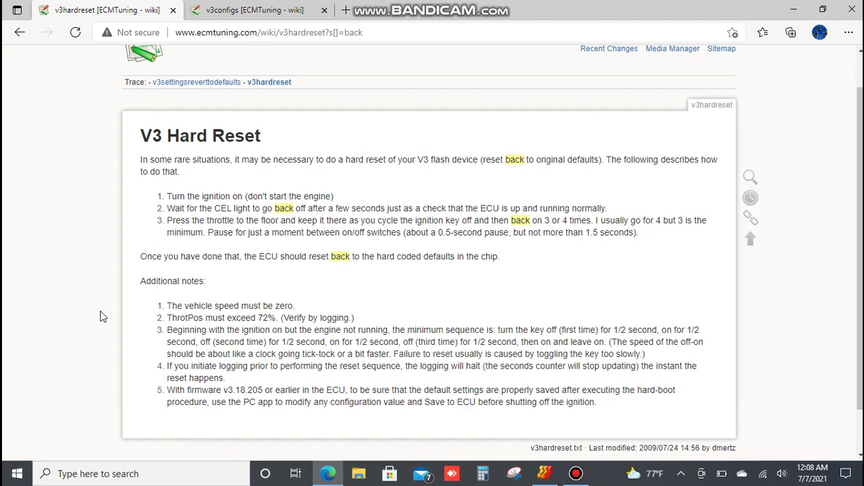
scroll(100, 317, down, 1)
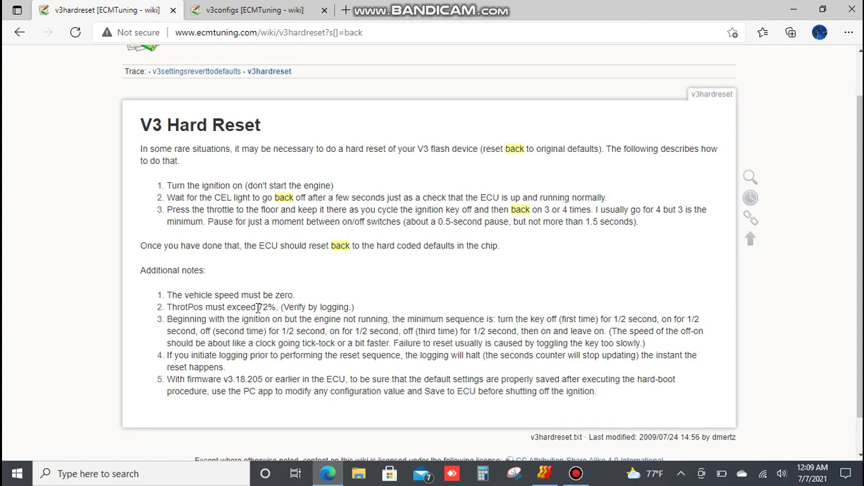
drag(258, 307, 282, 304)
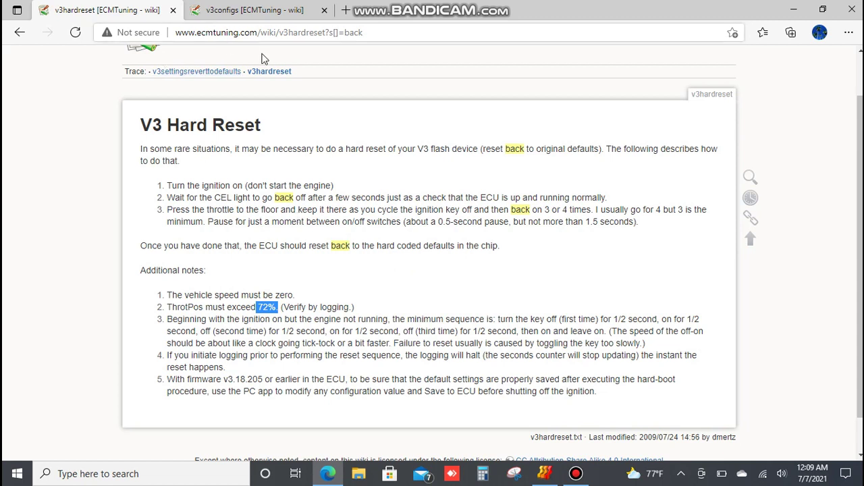
- Examine the v3configs wiki page, reached from the stock search results, including its replacement tables and stock V3 ECU Config data files
click(260, 9)
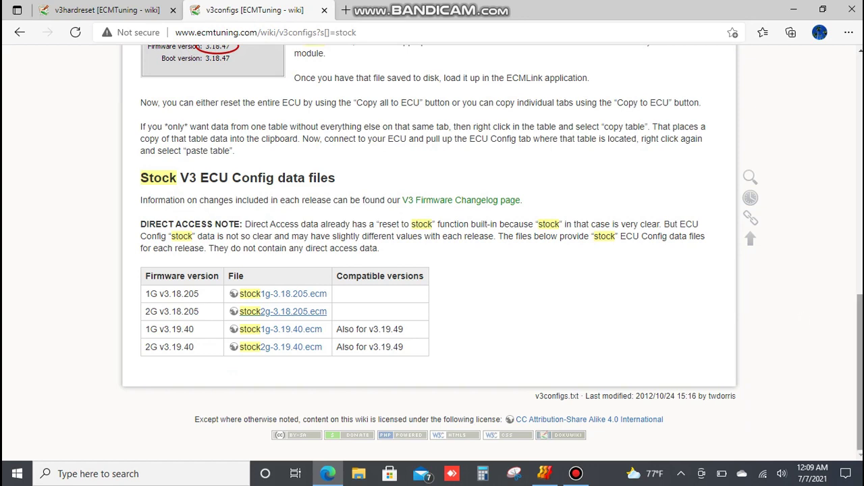
drag(862, 380, 832, 119)
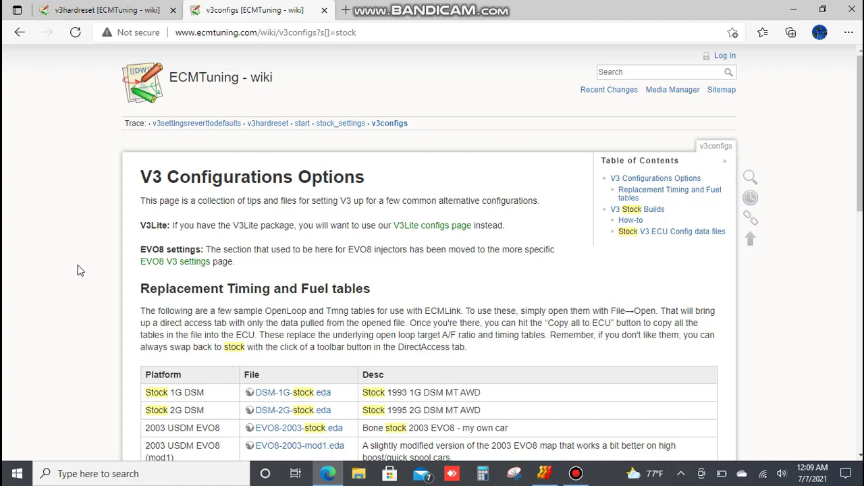
scroll(78, 271, down, 1)
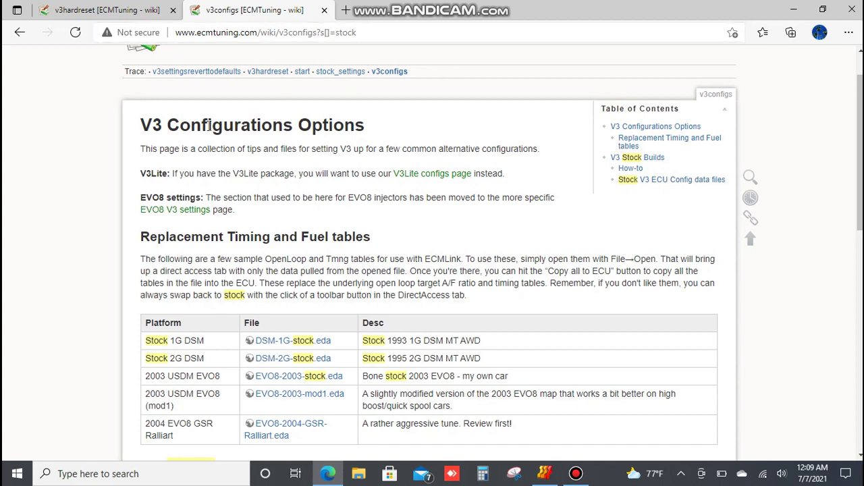
click(19, 33)
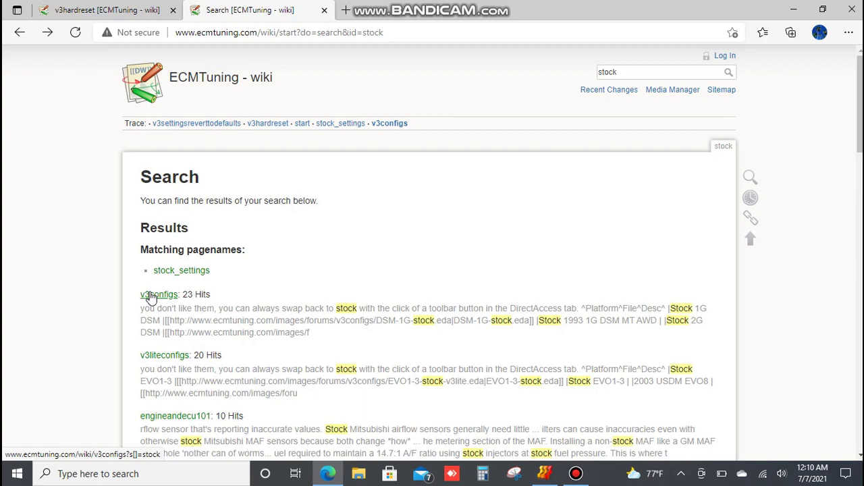
click(151, 297)
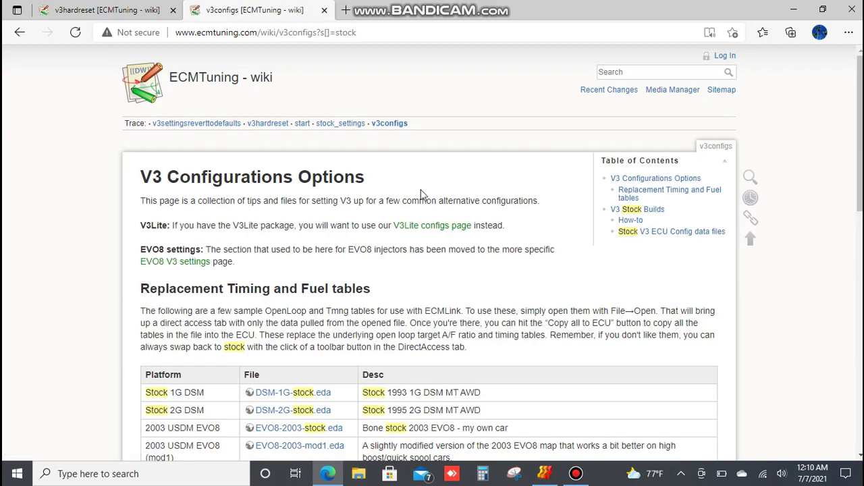
scroll(420, 194, down, 10)
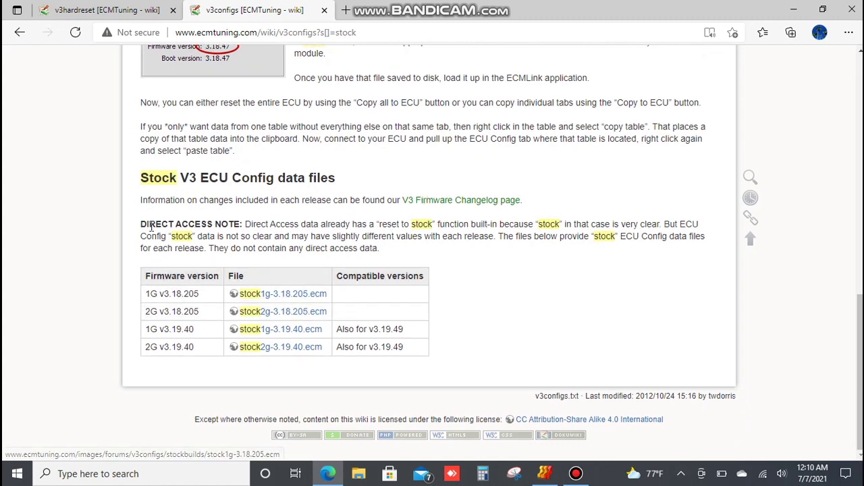
scroll(151, 228, up, 8)
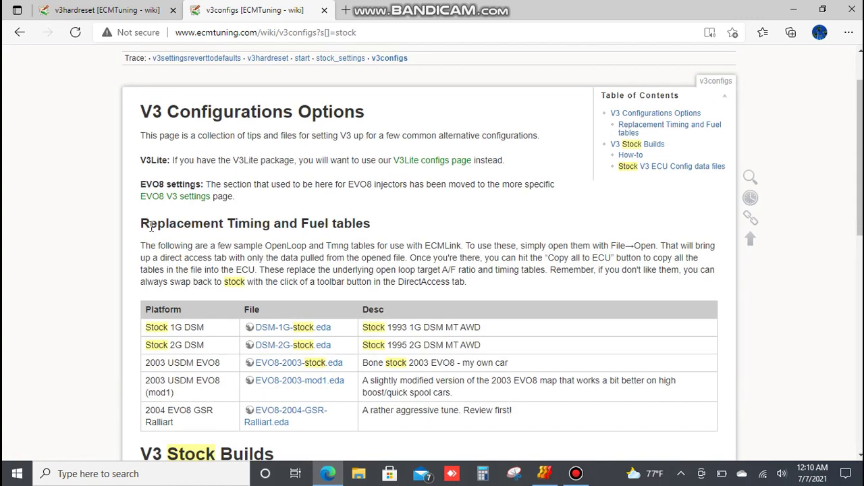
scroll(151, 228, down, 2)
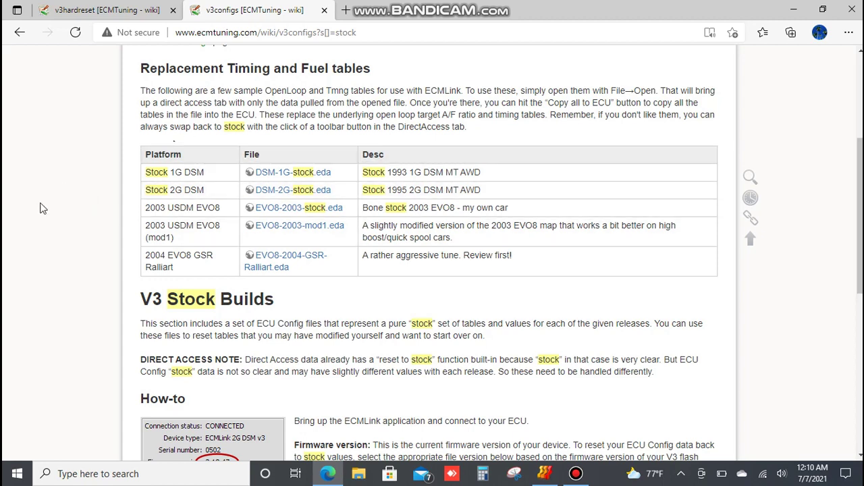
scroll(40, 208, down, 6)
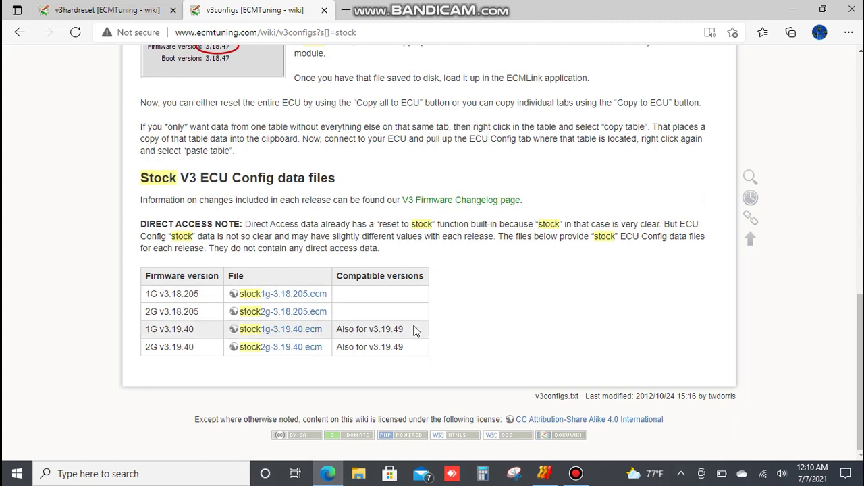
- Switch to ECMLink and review the live ECU's RPM/TPS, Fuel, MAF Comp and Speed Density settings
click(548, 475)
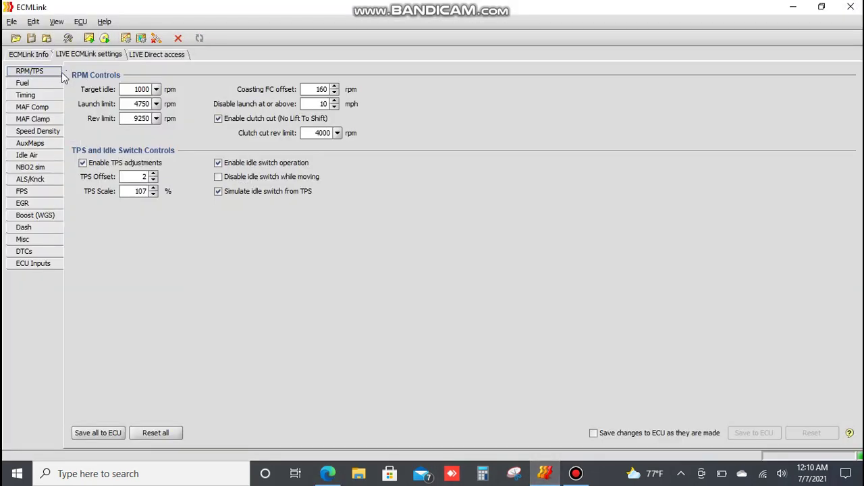
click(28, 84)
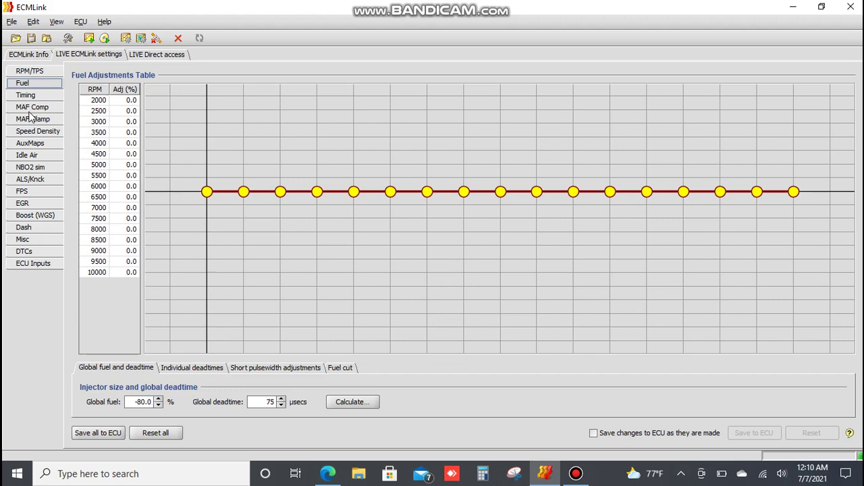
click(29, 110)
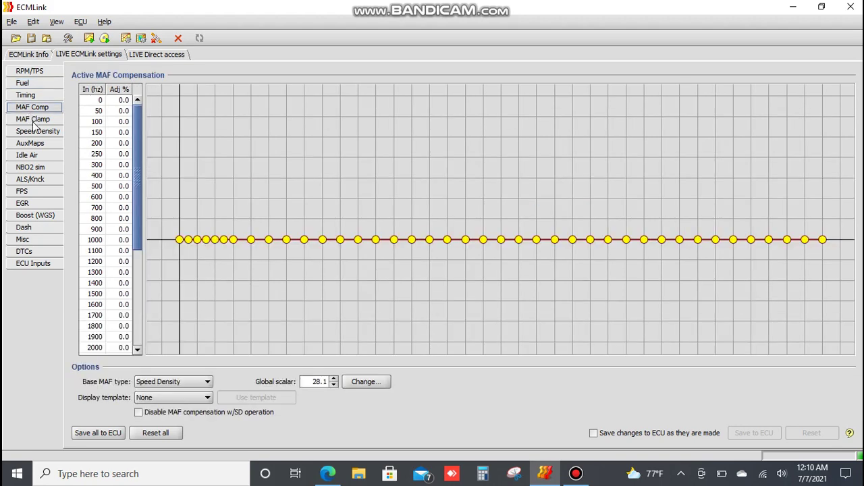
click(37, 133)
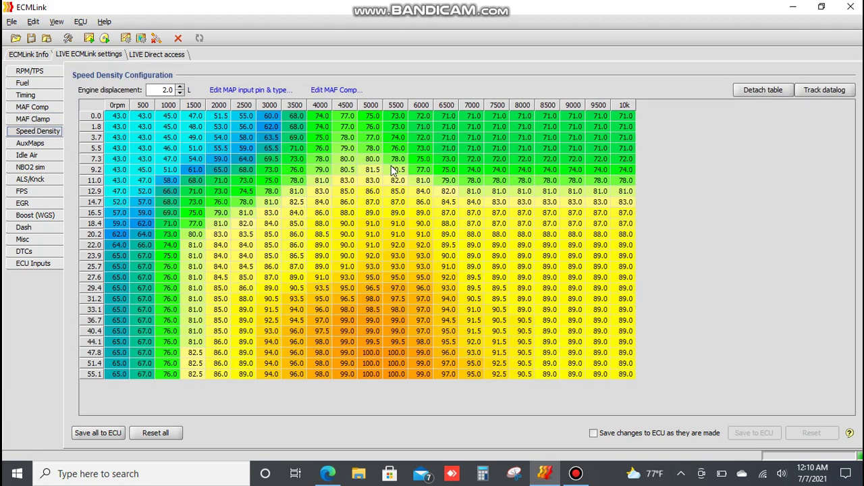
click(41, 71)
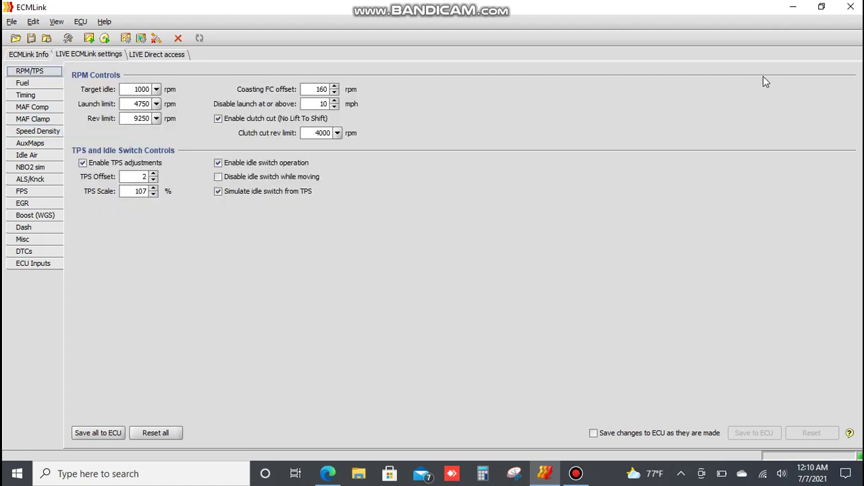
- Return to the wiki page in the browser, download stock2g-3.18.205.ecm and open the downloaded file in ECMLink
click(792, 8)
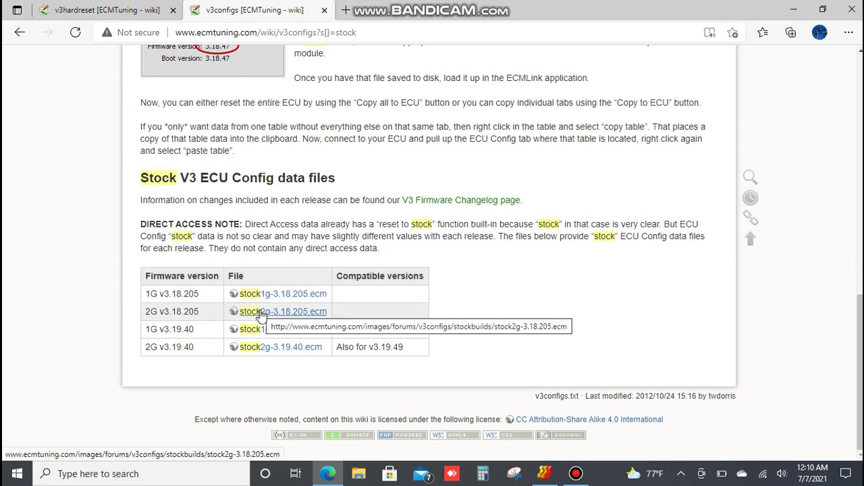
click(309, 314)
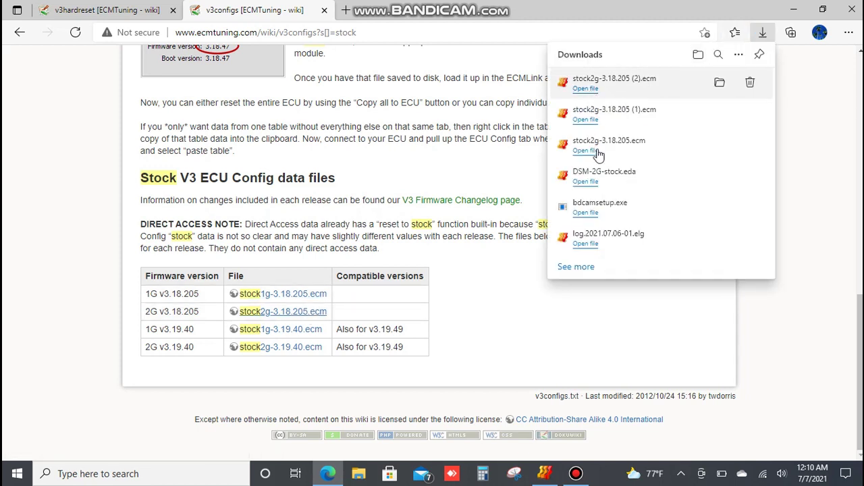
click(584, 89)
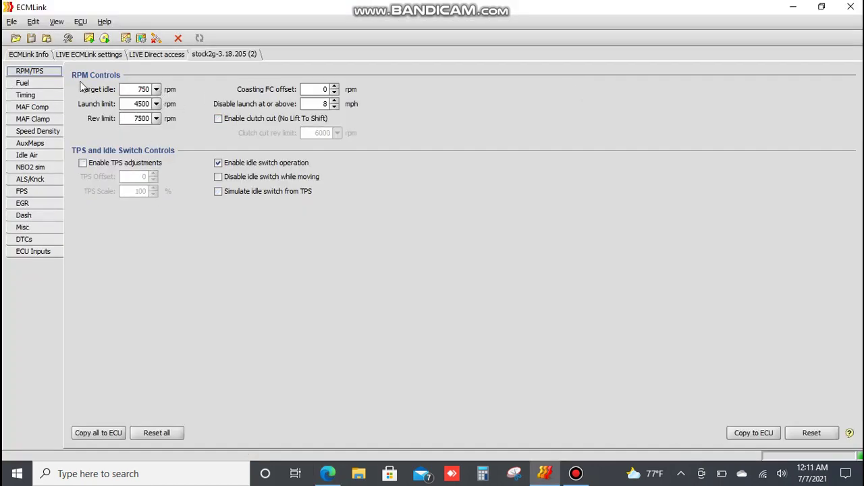
- Review the stock file's Fuel, Timing, MAF Comp, MAF Clamp and Speed Density settings
click(32, 86)
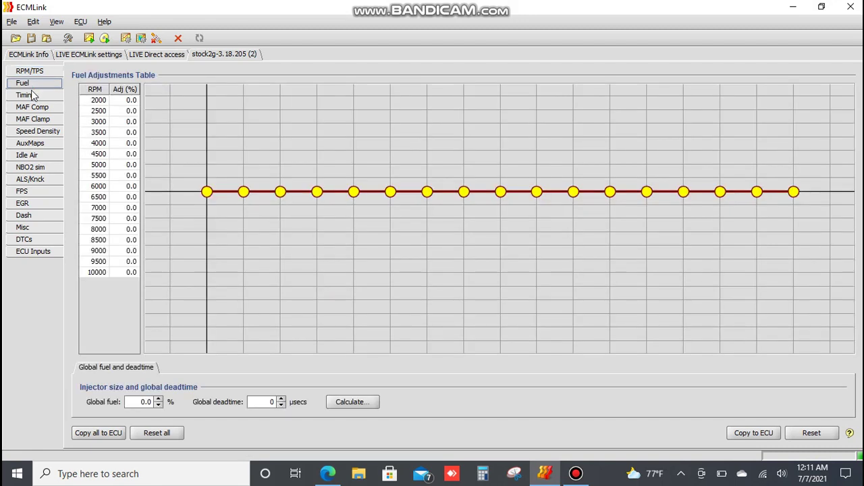
click(31, 96)
click(31, 108)
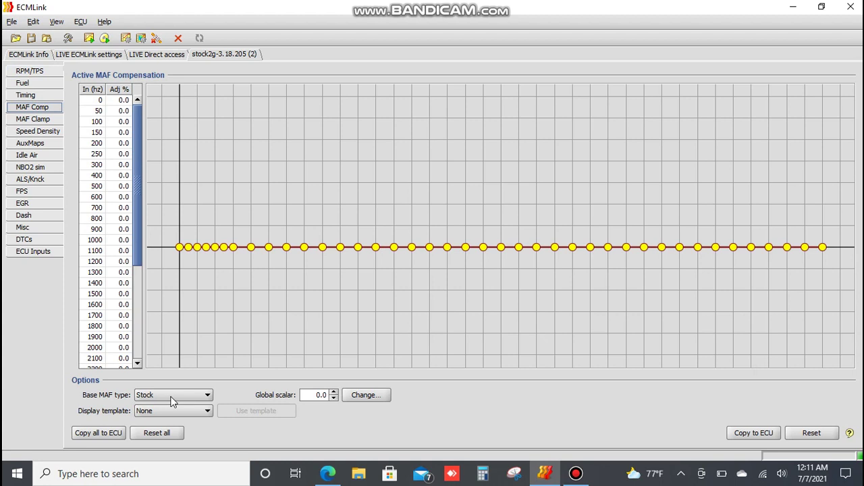
click(32, 120)
click(38, 131)
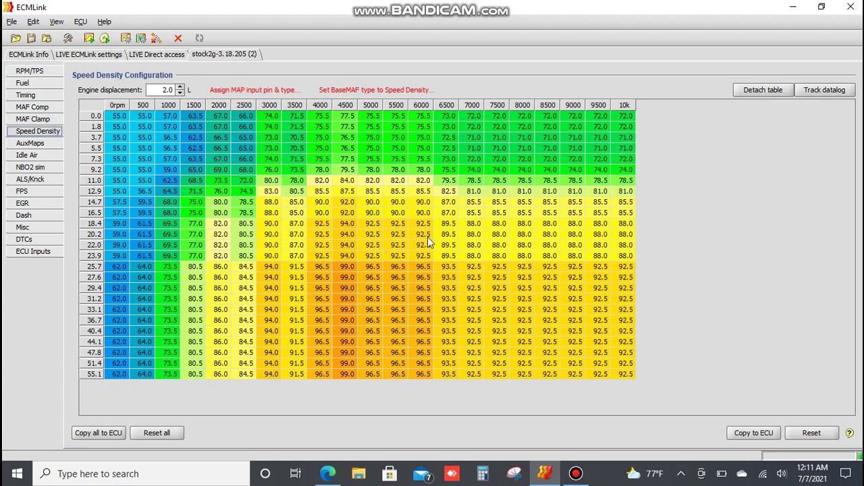
- Compare the live ECU's Speed Density table with the one in the stock file
click(98, 55)
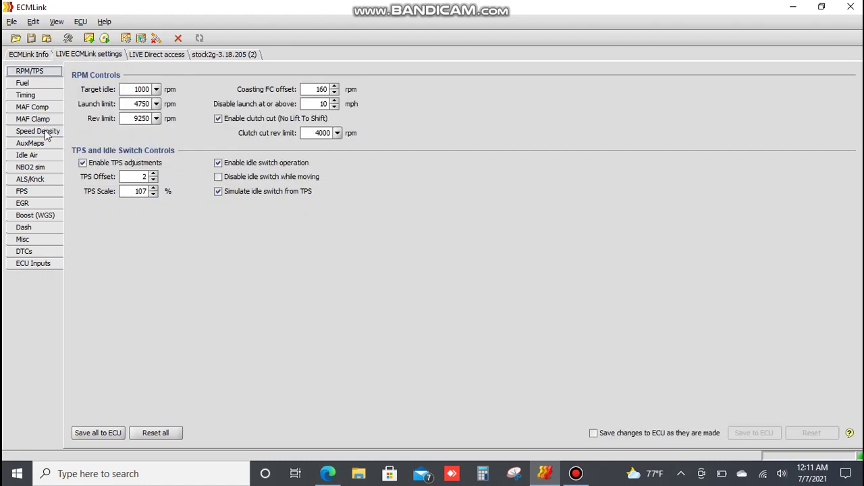
click(46, 134)
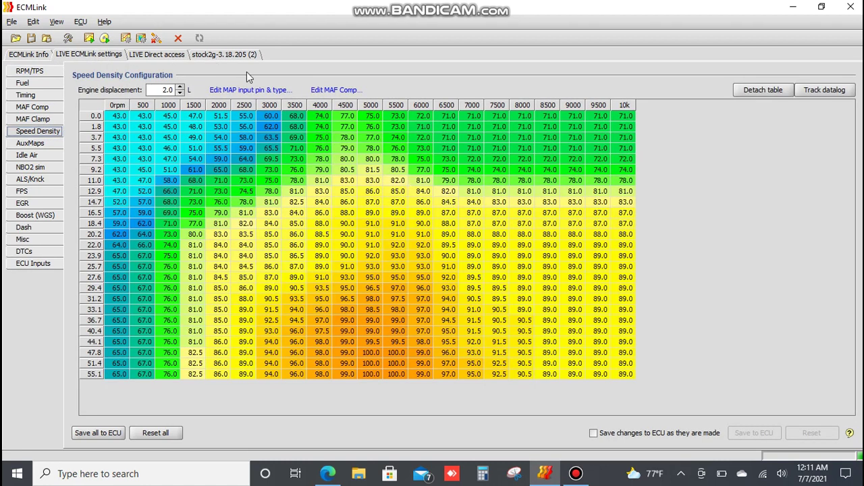
click(229, 55)
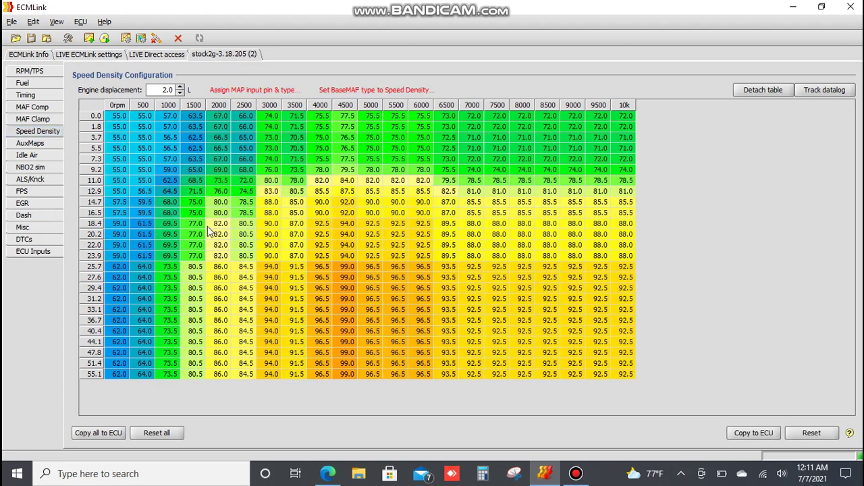
- Compare the AuxMaps settings of the stock file with those of the live ECU
click(30, 143)
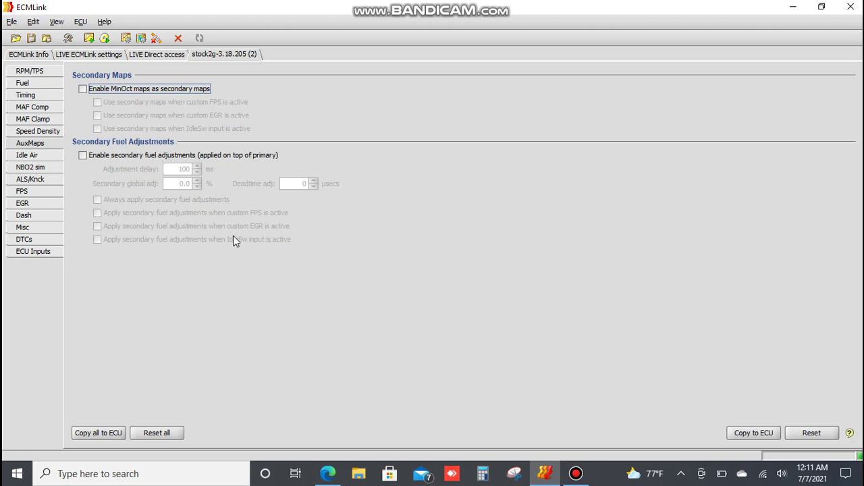
click(78, 57)
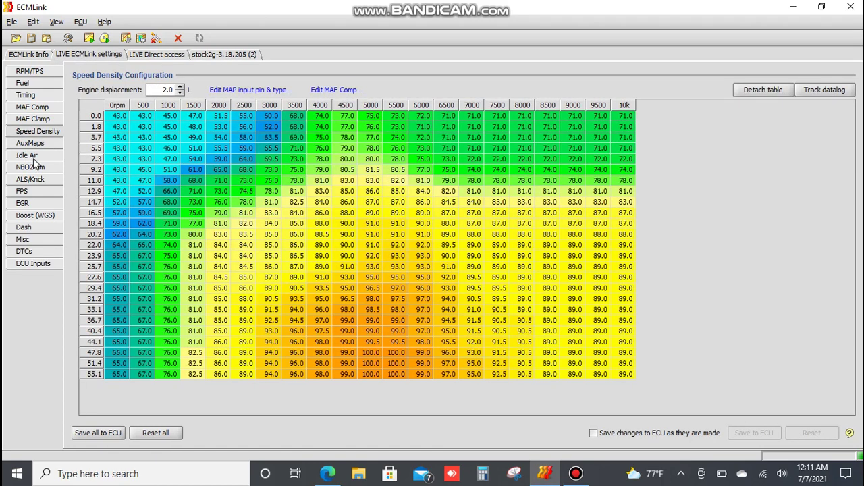
click(32, 156)
click(32, 145)
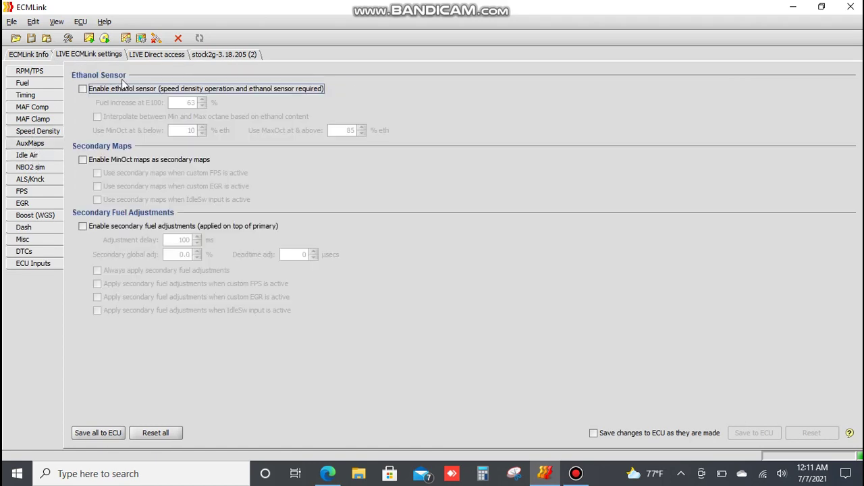
click(218, 56)
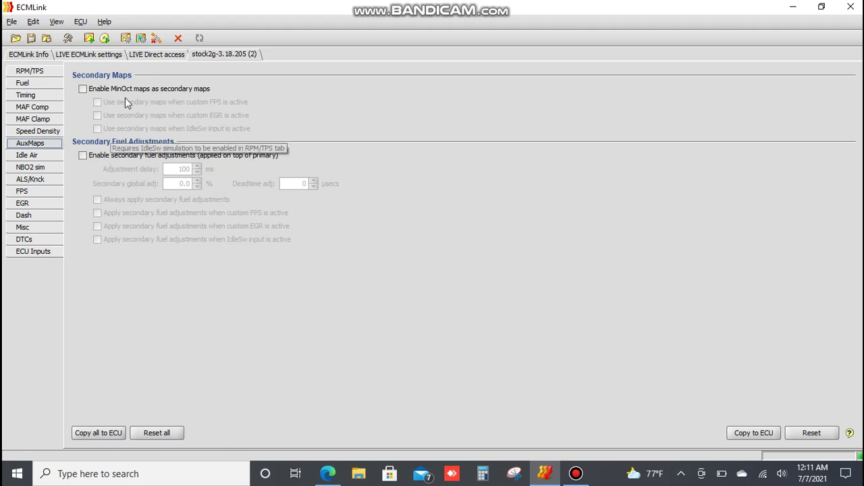
- Show the stock values alongside the current ones for the CoolantTempFuelAdj table in the live Direct Access data
click(163, 60)
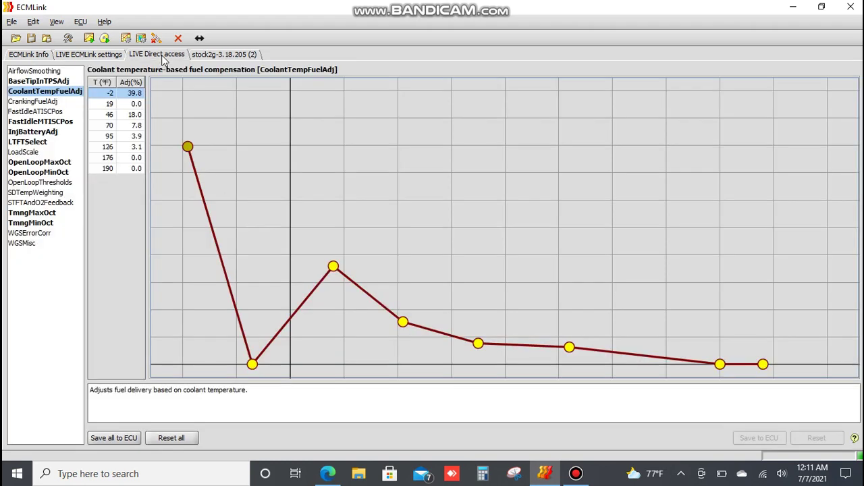
click(199, 39)
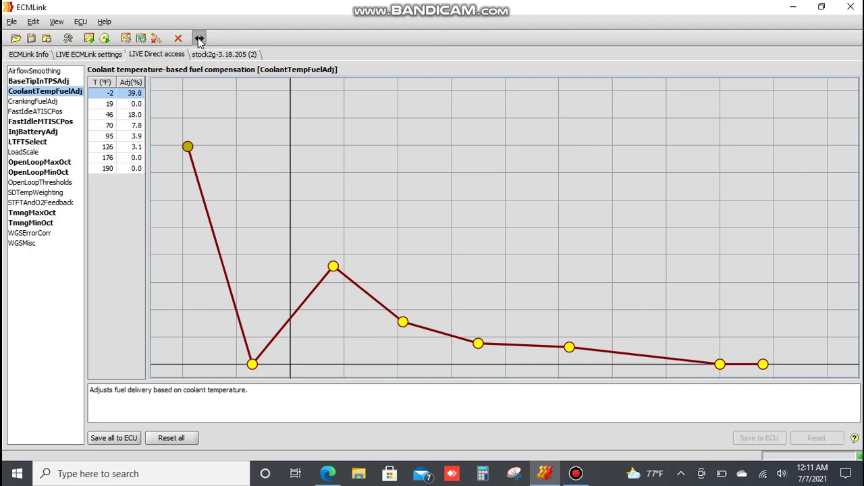
click(199, 39)
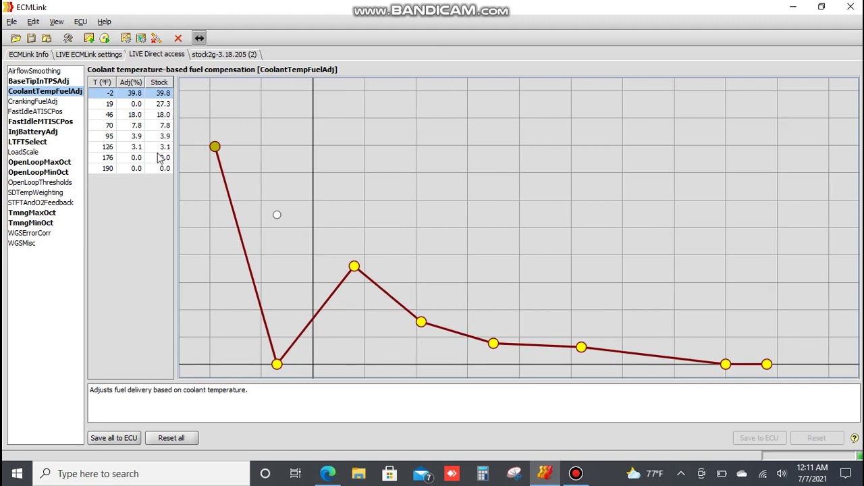
- Reset the CoolantTempFuelAdj table to its factory stock values and save all Direct Access changes to the ECU
click(126, 106)
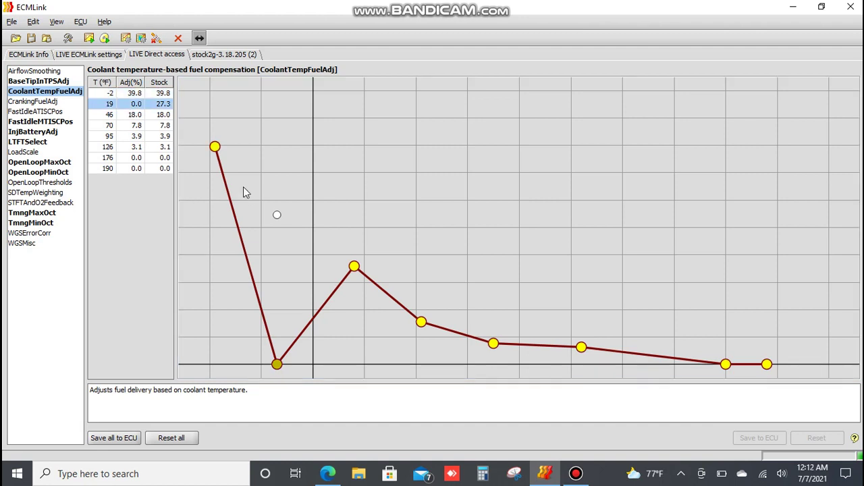
right_click(130, 125)
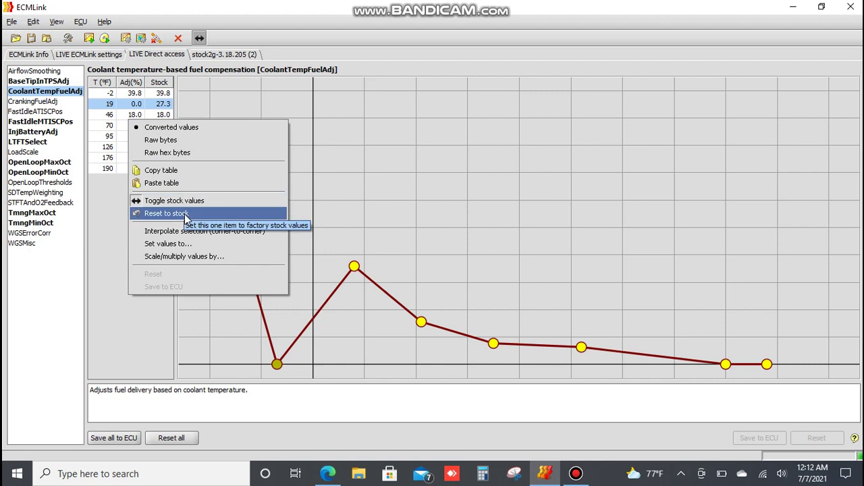
click(185, 216)
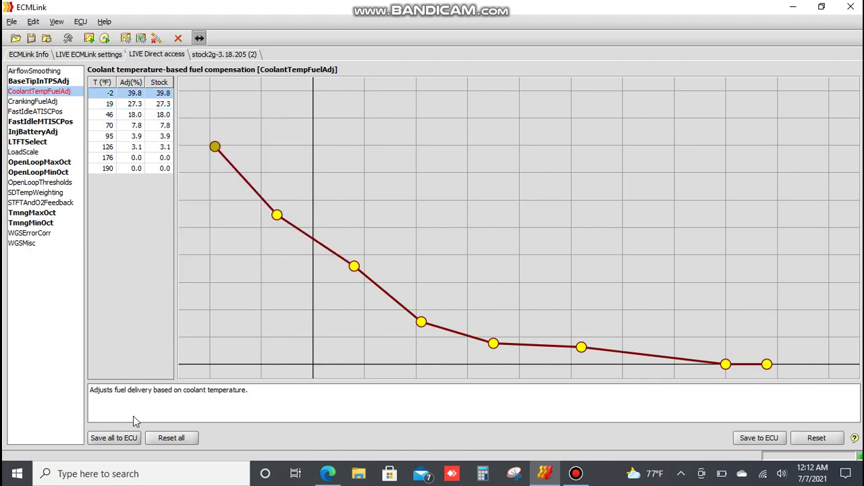
click(114, 438)
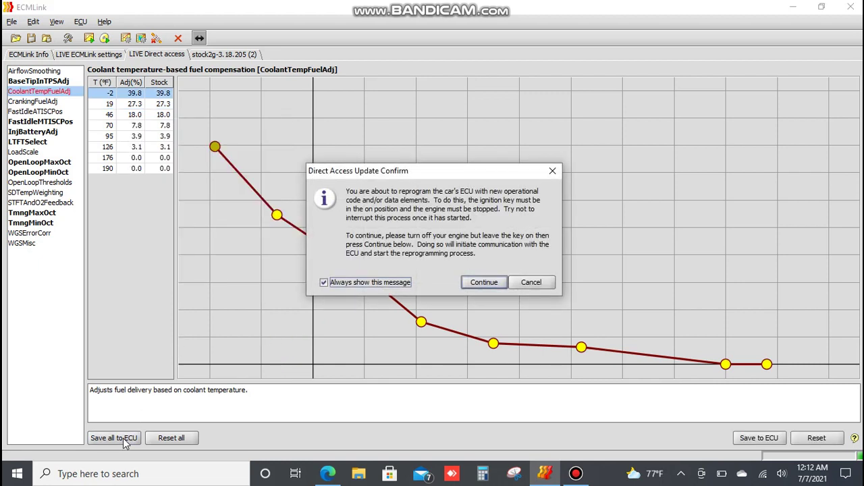
click(484, 282)
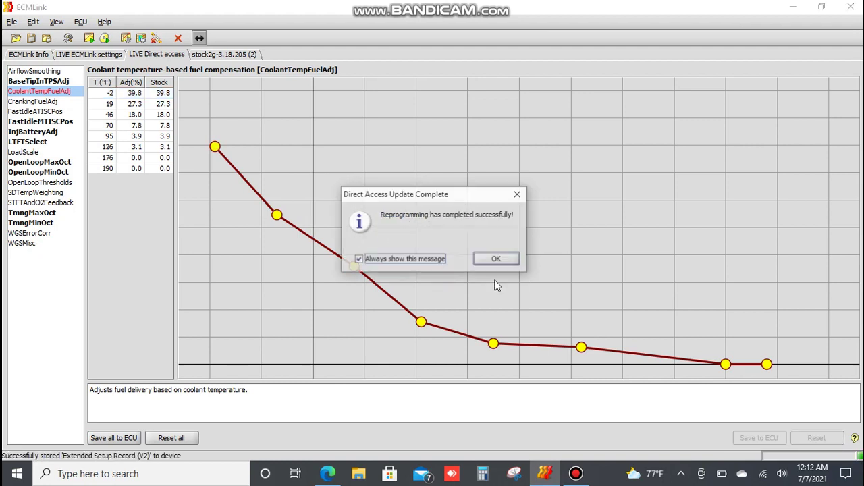
click(496, 260)
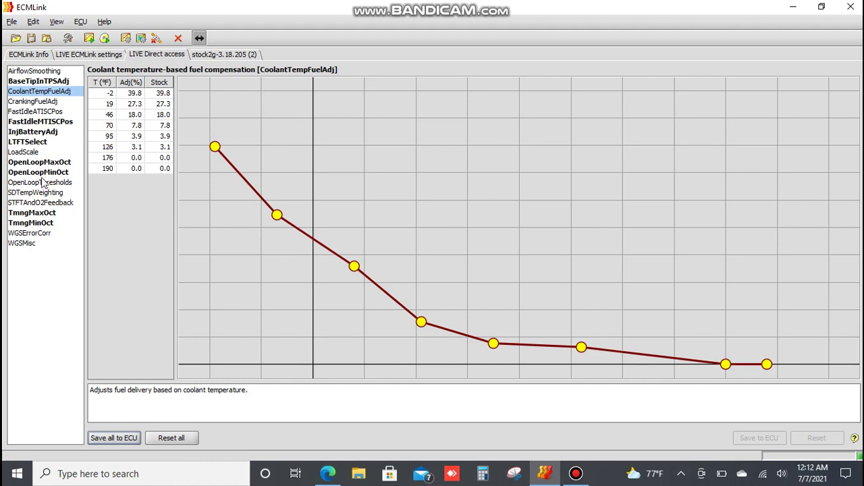
- Toggle the stock values on and off for the CrankingFuelAdj table to compare them with the current adjustments
click(38, 102)
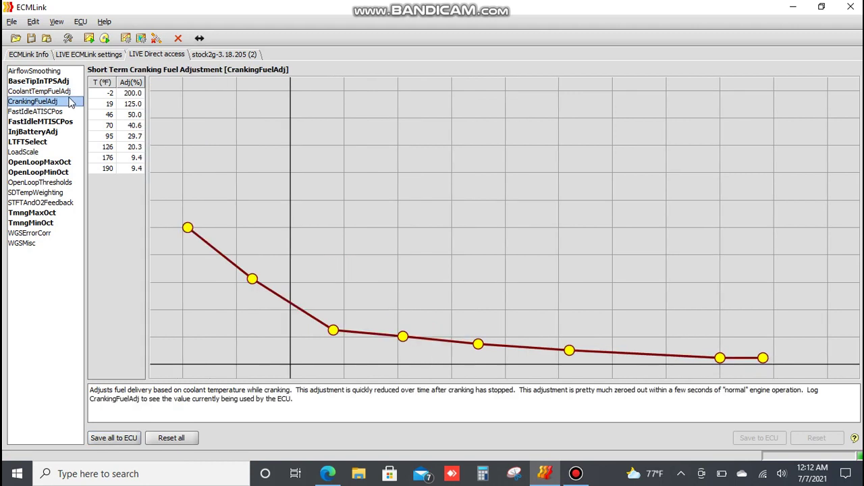
right_click(115, 122)
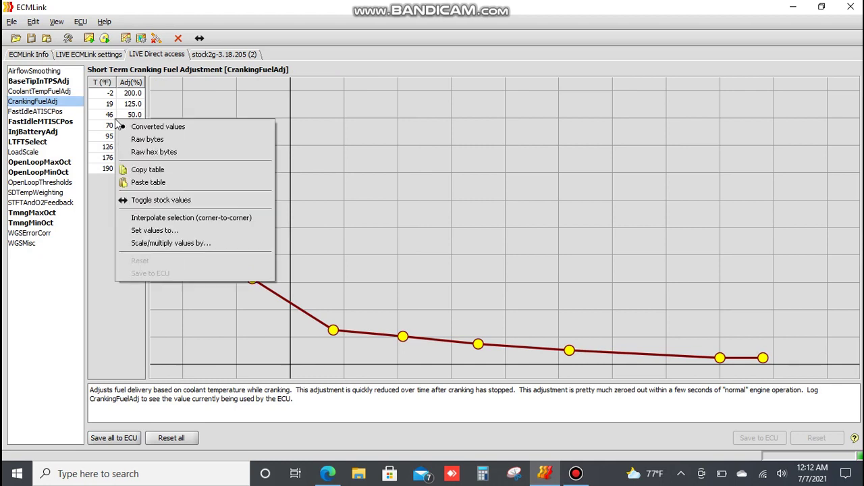
click(181, 201)
right_click(154, 119)
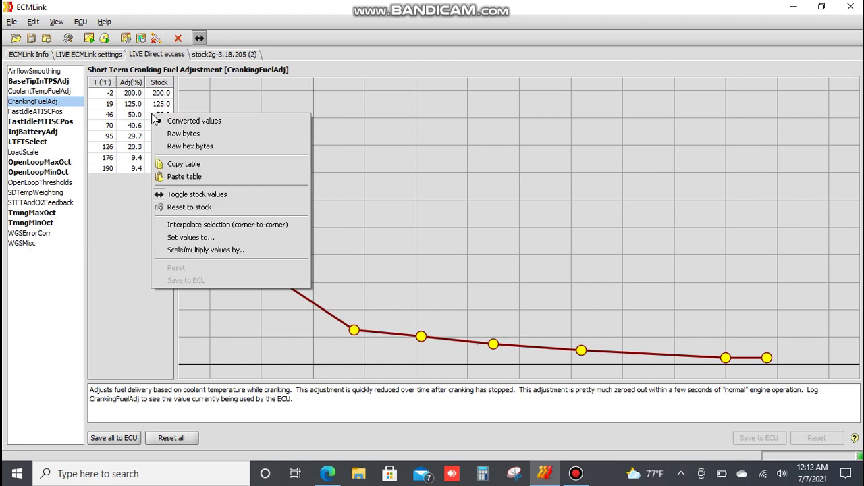
click(204, 195)
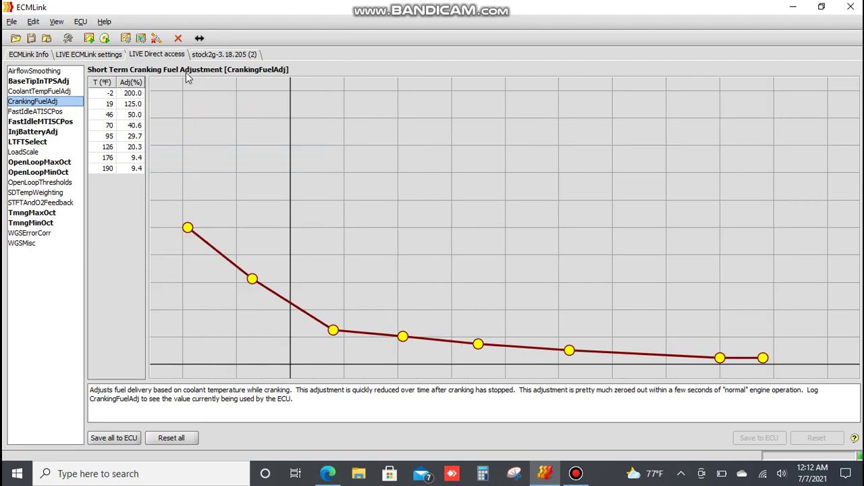
click(200, 38)
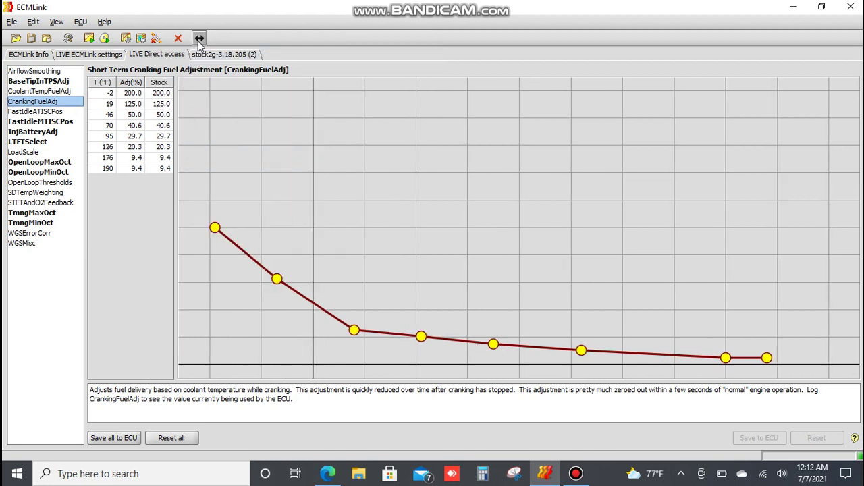
click(199, 39)
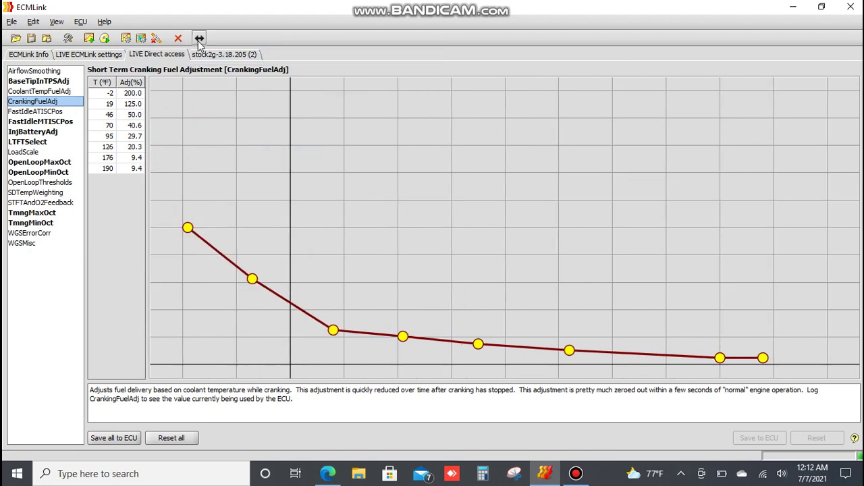
- Compare the OpenLoopMaxOct target A/F ratio table with its stock values, and return to the current values
click(42, 183)
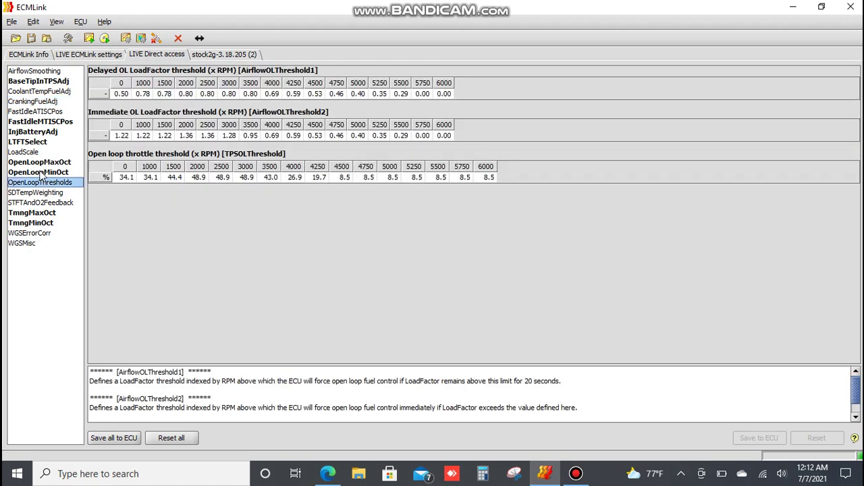
click(40, 163)
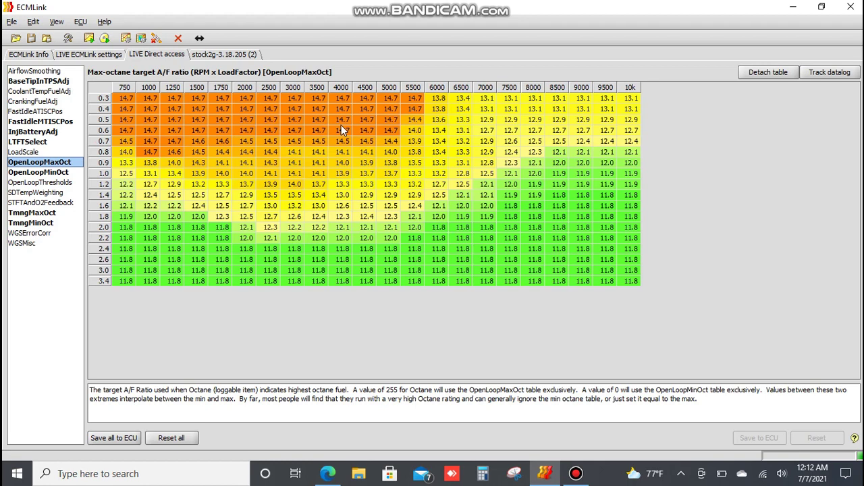
right_click(341, 125)
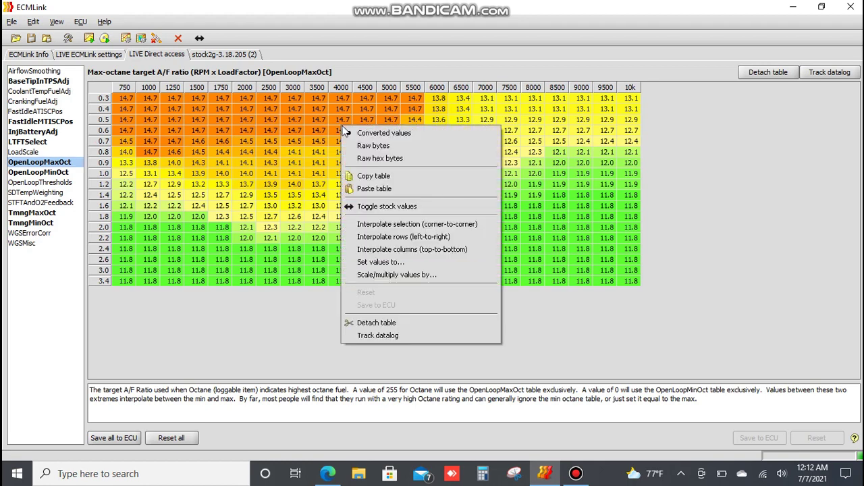
click(403, 210)
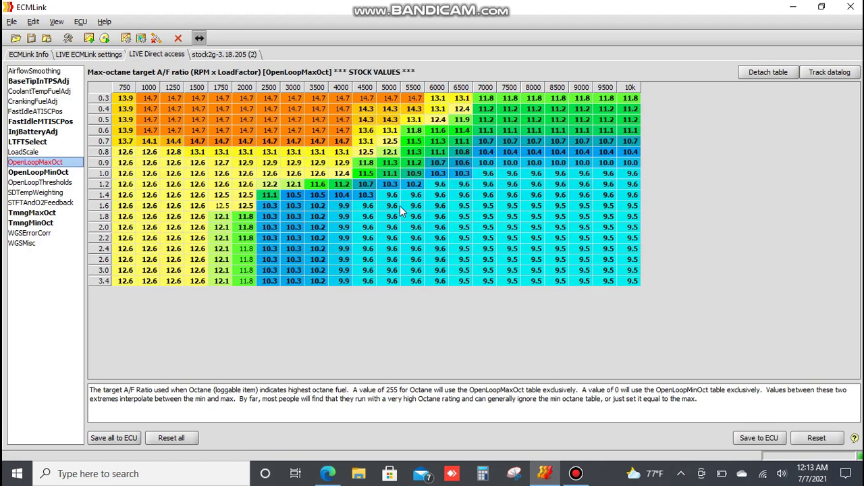
click(199, 39)
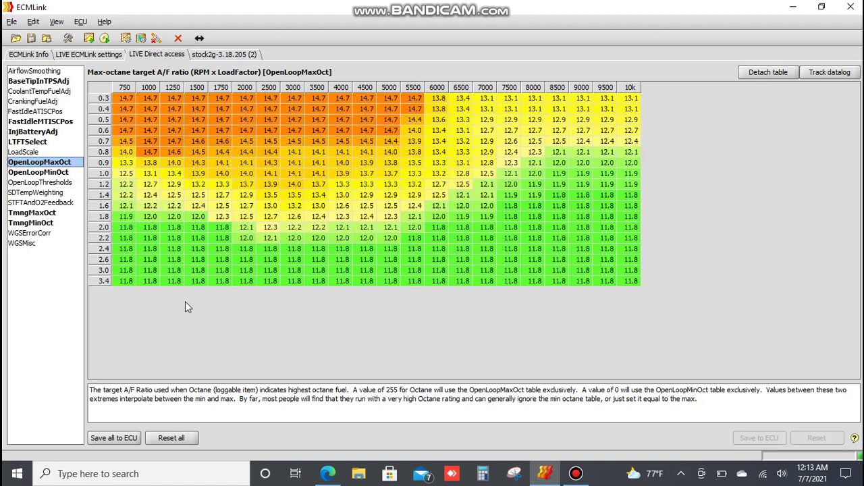